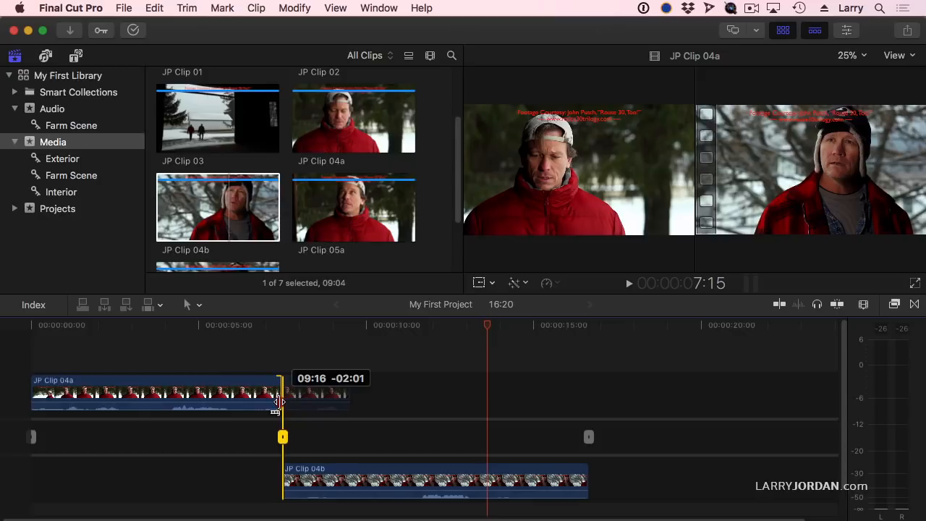
In the precision editor, shorten the end of JP Clip 04a and trim about two seconds off the start of JP Clip 04b
mouse_move(278, 400)
mouse_down()
mouse_move(210, 403)
mouse_move(282, 406)
mouse_up()
drag(285, 479, 355, 481)
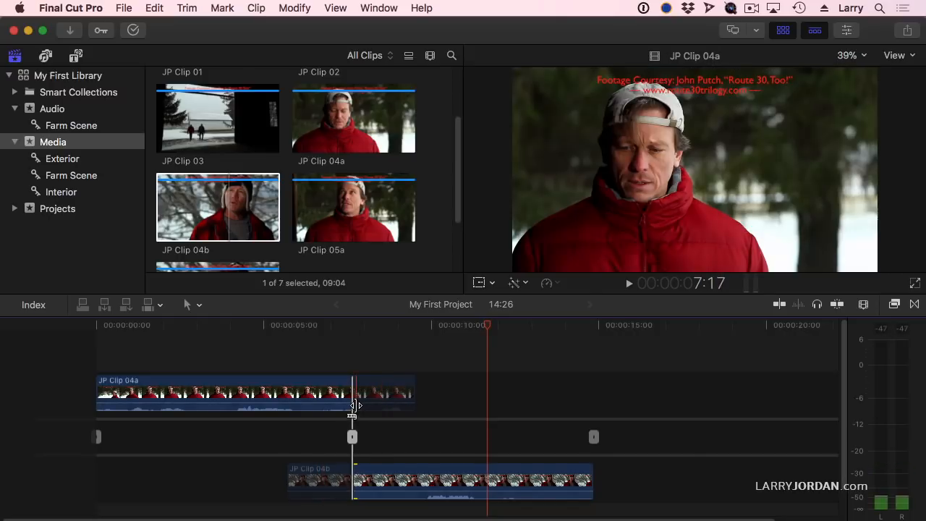
drag(352, 391, 331, 398)
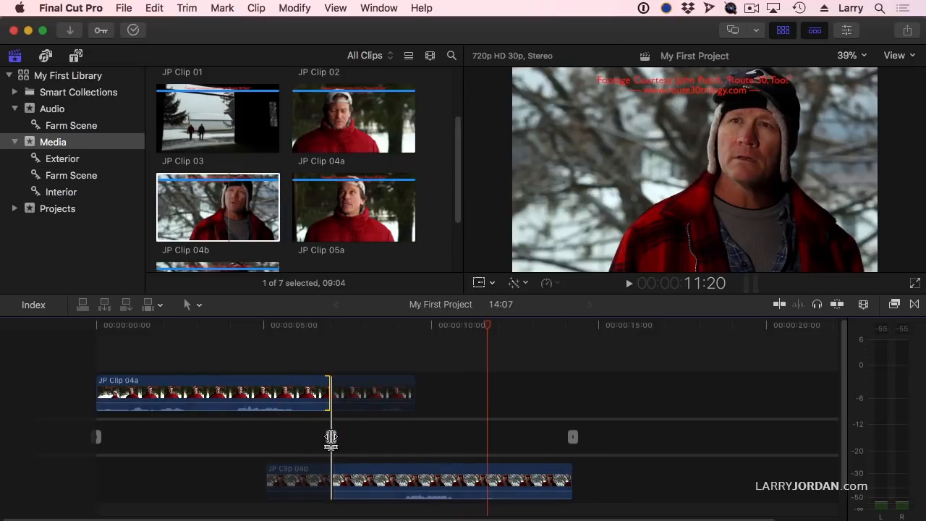
Roll the edit point between the two clips slightly earlier and fine-tune JP Clip 04a's end and JP Clip 04b's start
mouse_move(331, 437)
mouse_down()
mouse_move(302, 437)
mouse_move(323, 437)
mouse_up()
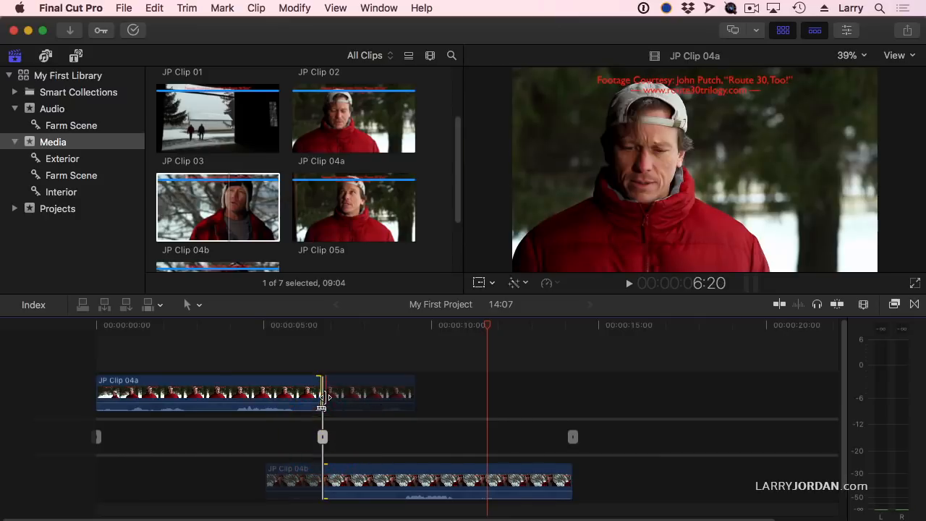
mouse_move(323, 398)
mouse_down()
mouse_move(368, 397)
mouse_move(327, 398)
mouse_up()
mouse_move(329, 436)
mouse_down()
mouse_move(297, 437)
mouse_move(337, 438)
mouse_move(319, 436)
mouse_up()
drag(323, 479, 311, 480)
mouse_move(316, 438)
mouse_down()
mouse_move(294, 438)
mouse_move(316, 438)
mouse_up()
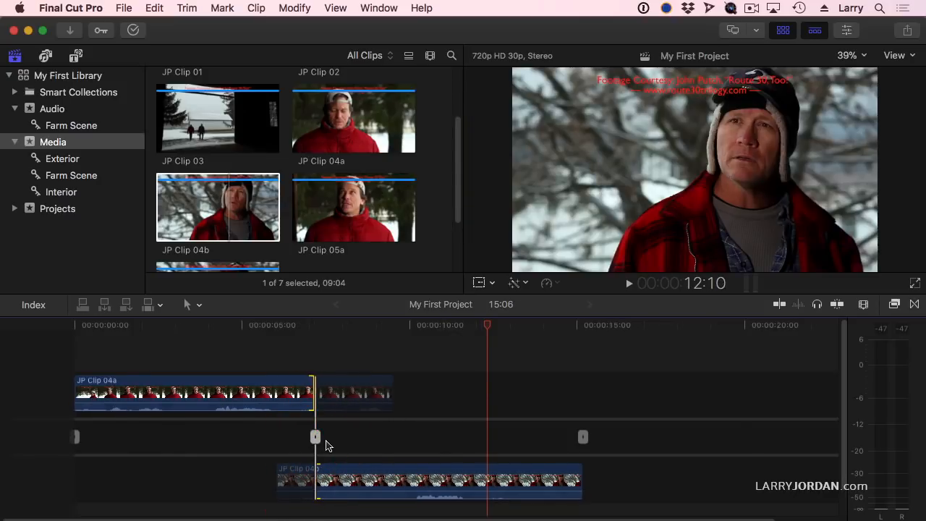
Shorten the end of JP Clip 04b to bring the project to about 14:17, and close the precision editor
click(585, 439)
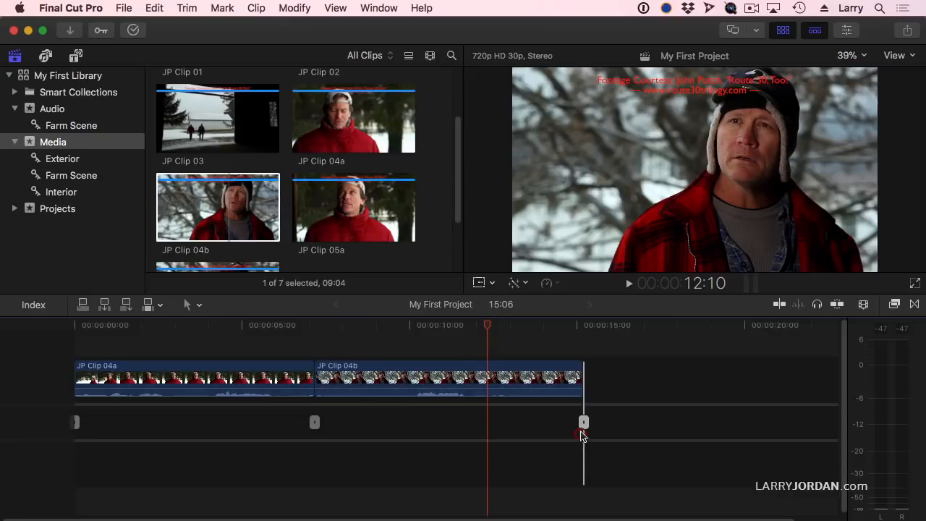
drag(584, 432, 562, 430)
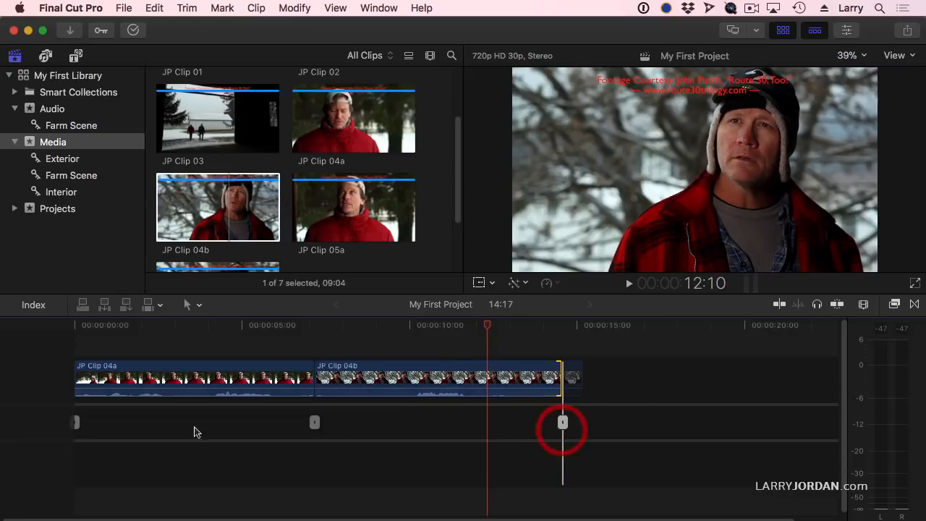
click(77, 423)
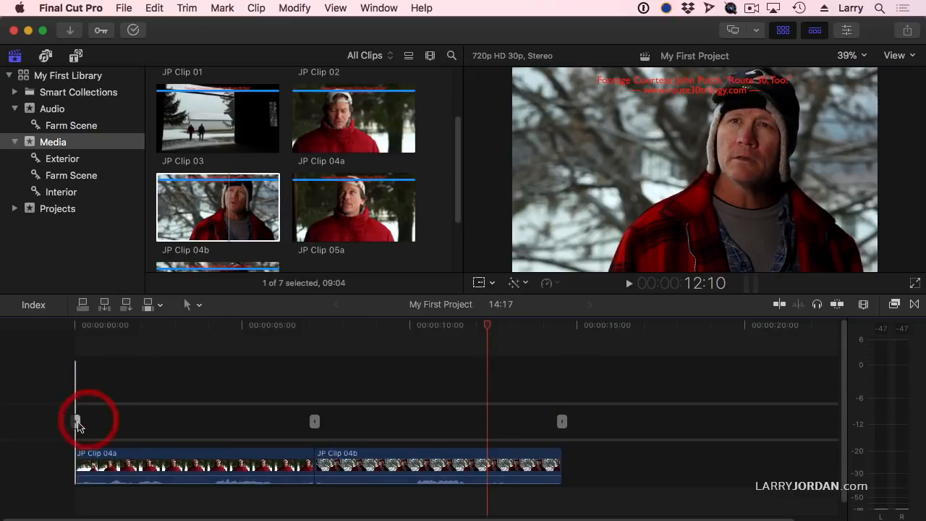
drag(77, 423, 109, 423)
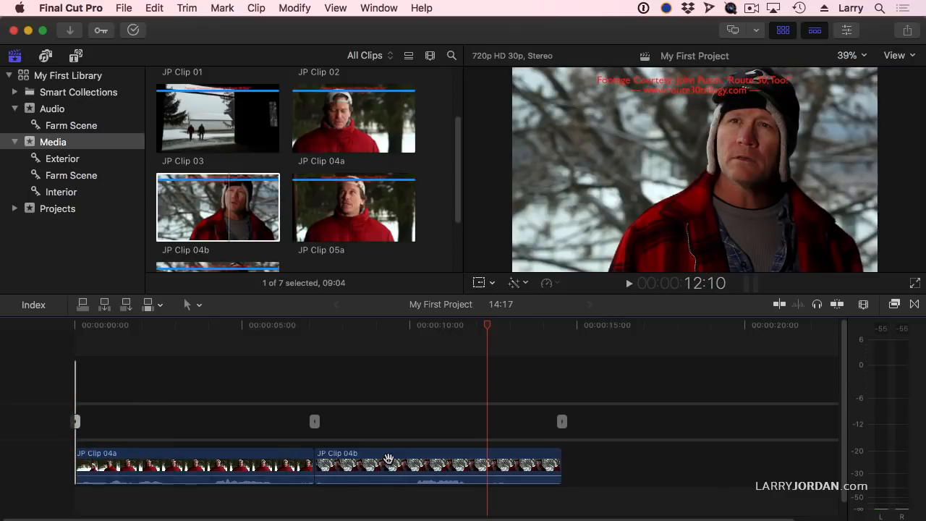
key(Escape)
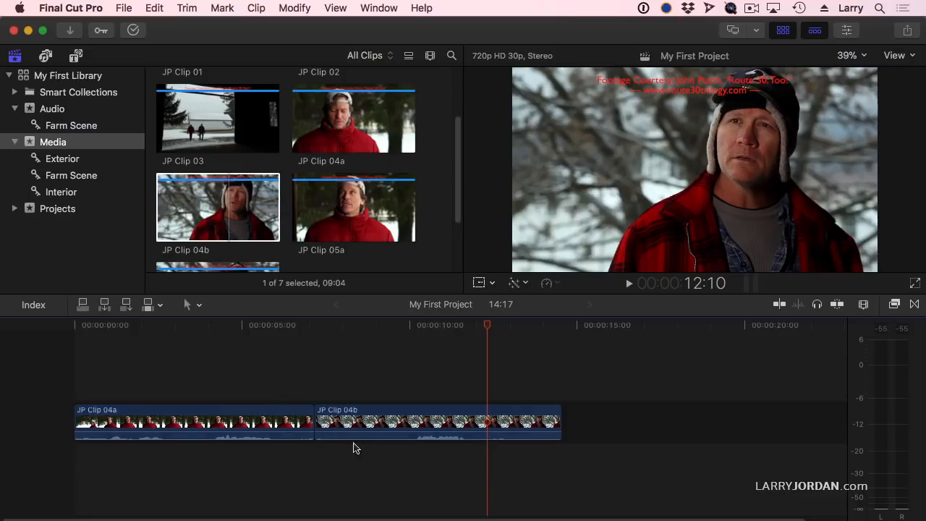
double_click(316, 422)
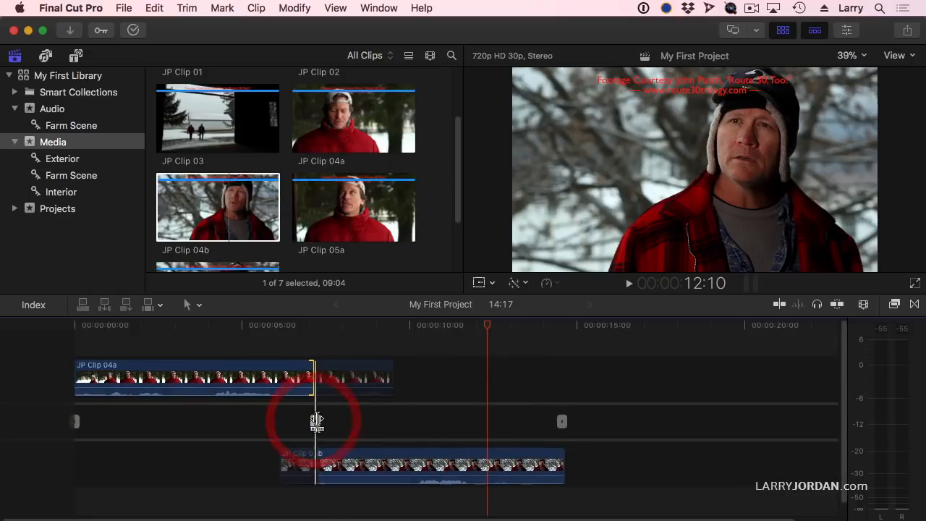
key(Escape)
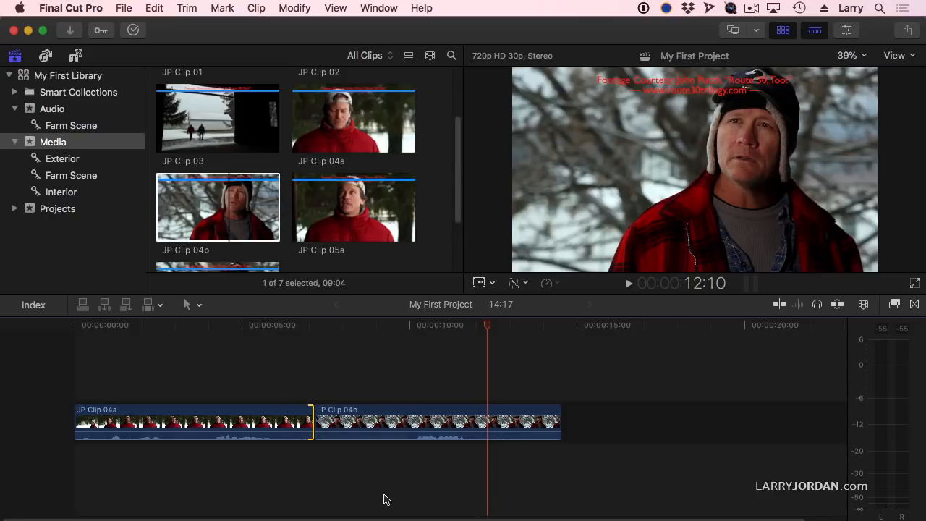
Expand the audio of JP Clip 04a and JP Clip 04b, undoing the trial trim of JP Clip 04b's video start
double_click(185, 442)
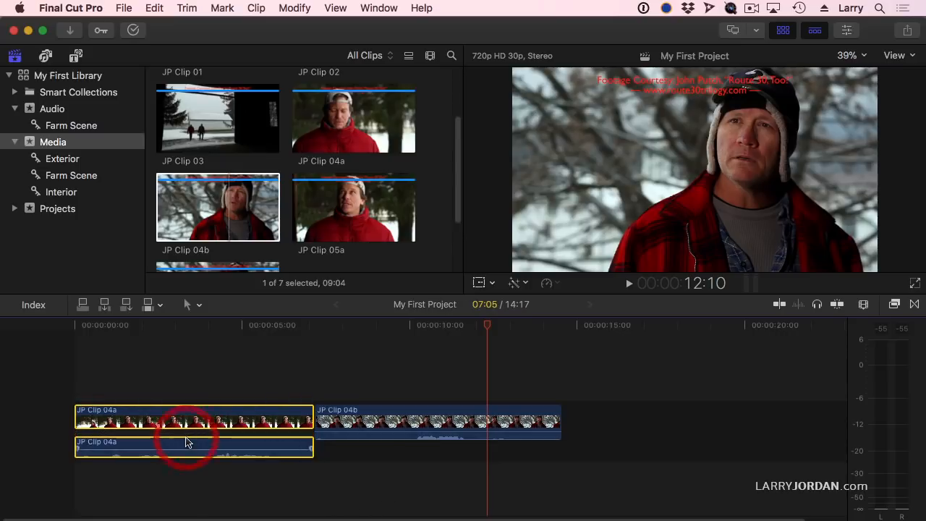
double_click(359, 438)
mouse_move(316, 413)
mouse_down()
mouse_move(366, 413)
mouse_move(330, 414)
mouse_up()
key(super+z)
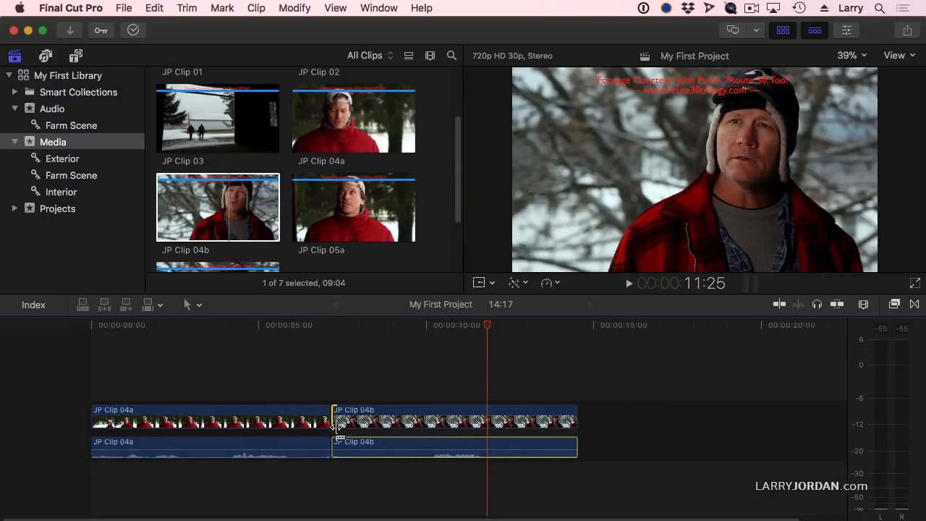
With the Trim tool, roll the video edit point about one second later and the audio edit point slightly later
click(197, 306)
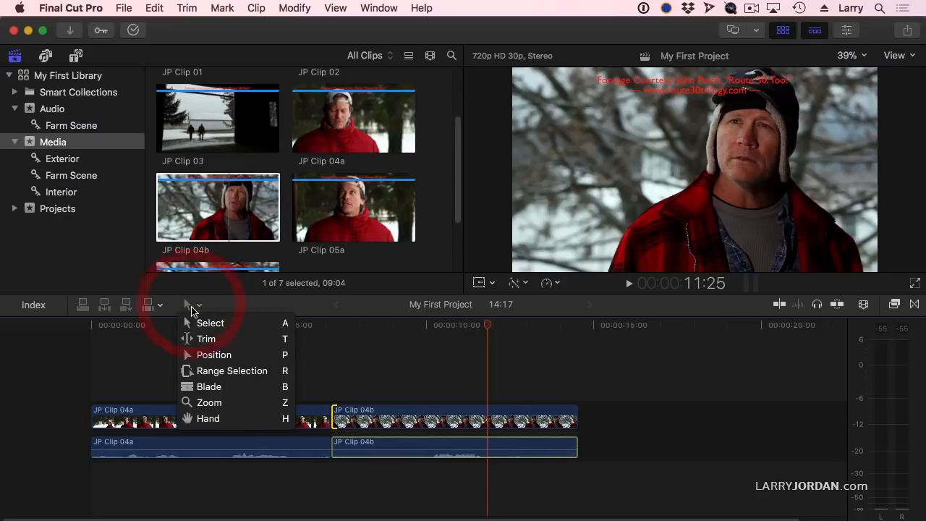
click(206, 341)
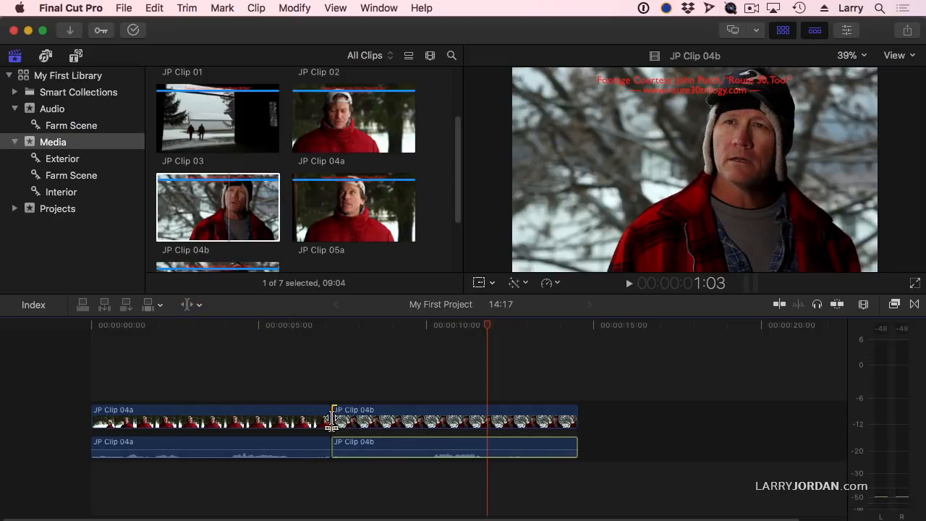
drag(334, 422, 366, 424)
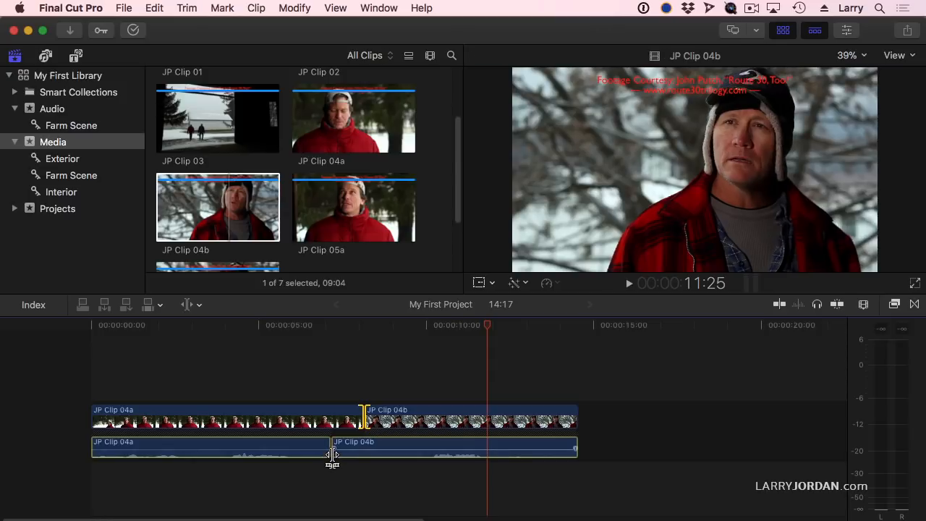
mouse_move(331, 457)
mouse_down()
mouse_move(321, 458)
mouse_move(340, 457)
mouse_up()
Leave the Trim tool and collapse the expanded audio of JP Clip 04b and JP Clip 04a
click(189, 306)
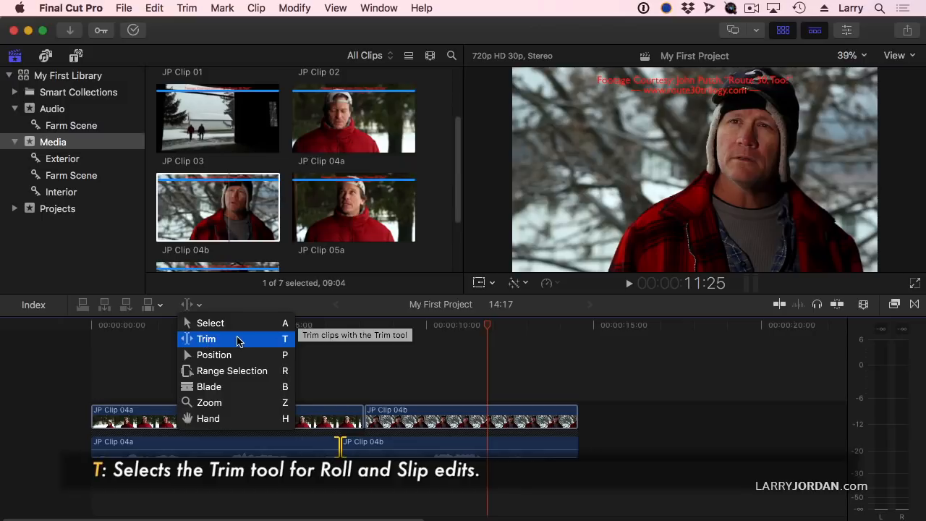
click(204, 339)
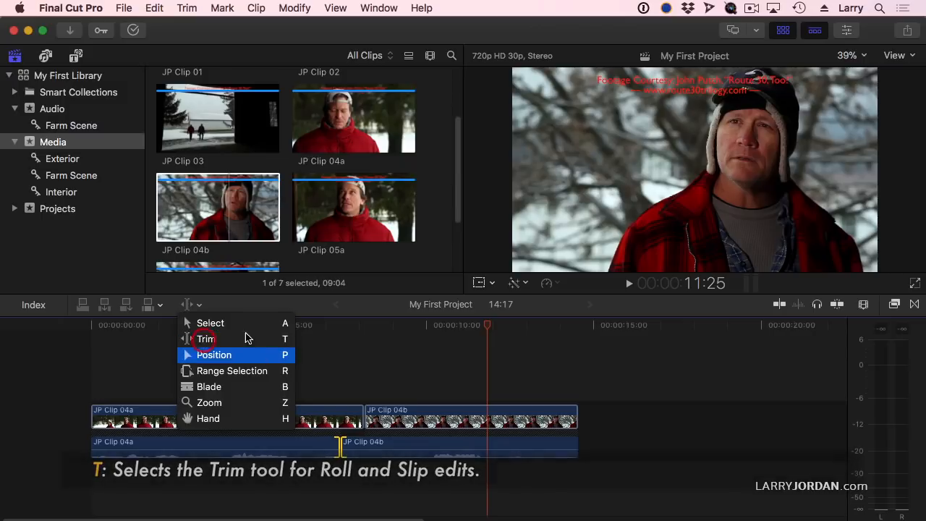
double_click(391, 447)
double_click(289, 446)
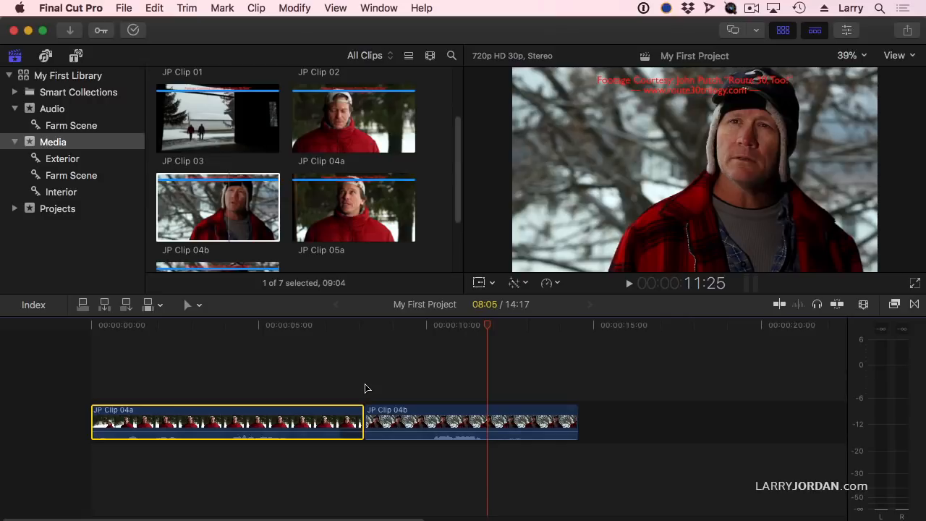
Expand the audio of JP Clip 04b and JP Clip 04a again to show the split edit
double_click(413, 439)
click(263, 439)
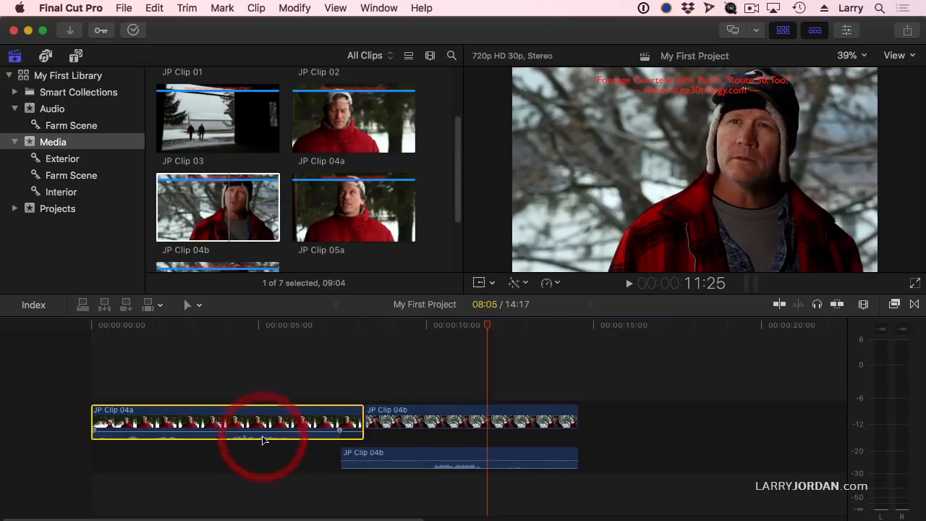
double_click(263, 440)
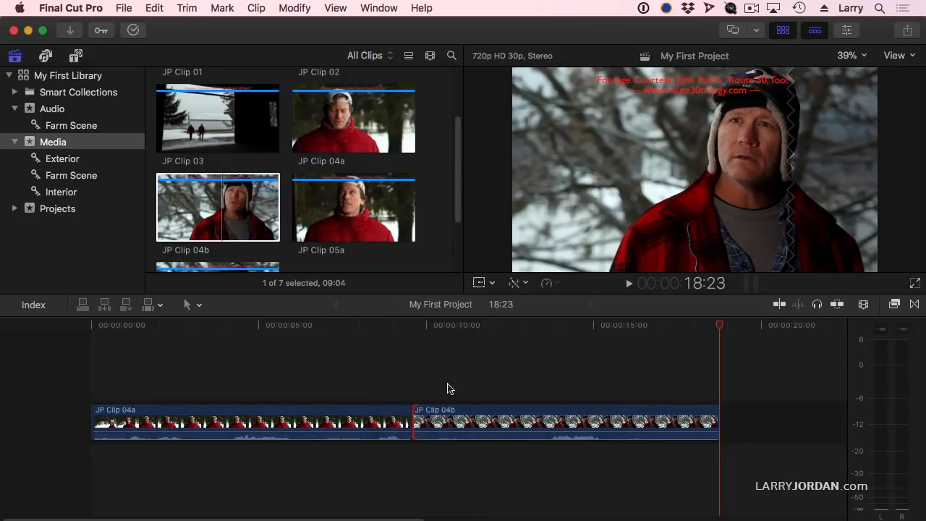
Select both sides of the edit point between JP Clip 04a and JP Clip 04b and apply the default transition
click(440, 386)
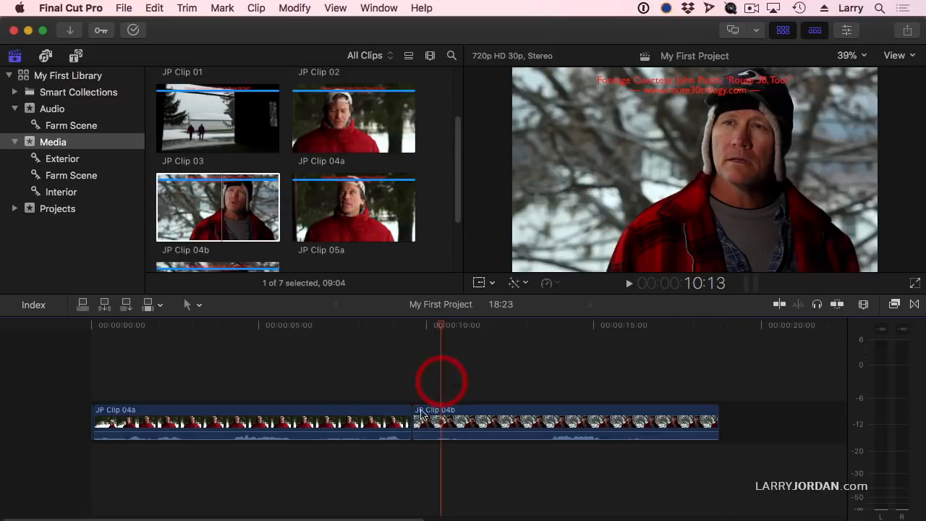
mouse_move(406, 421)
mouse_down()
mouse_move(356, 424)
mouse_move(413, 425)
mouse_move(384, 424)
mouse_move(406, 435)
mouse_up()
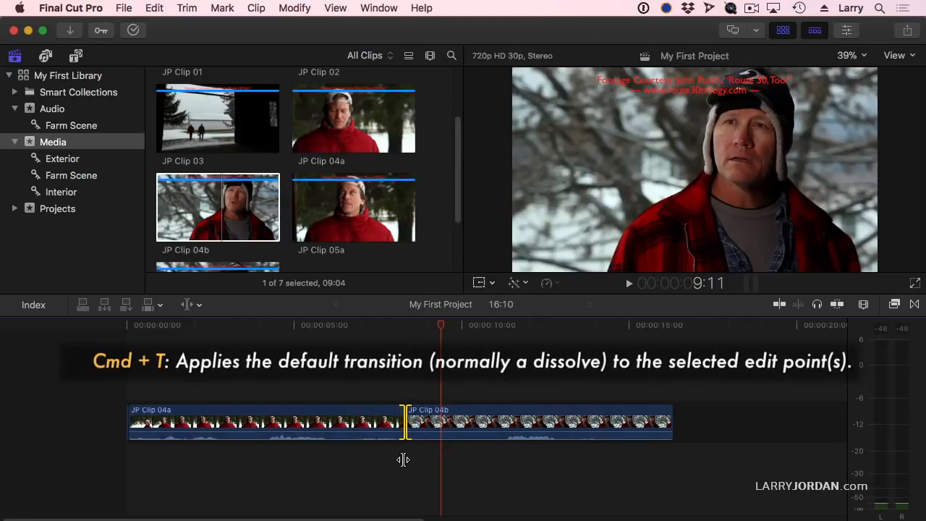
key(super+t)
Lengthen the transition between the clips to about 1:21 and trim the outgoing clip slightly shorter beneath it
click(409, 422)
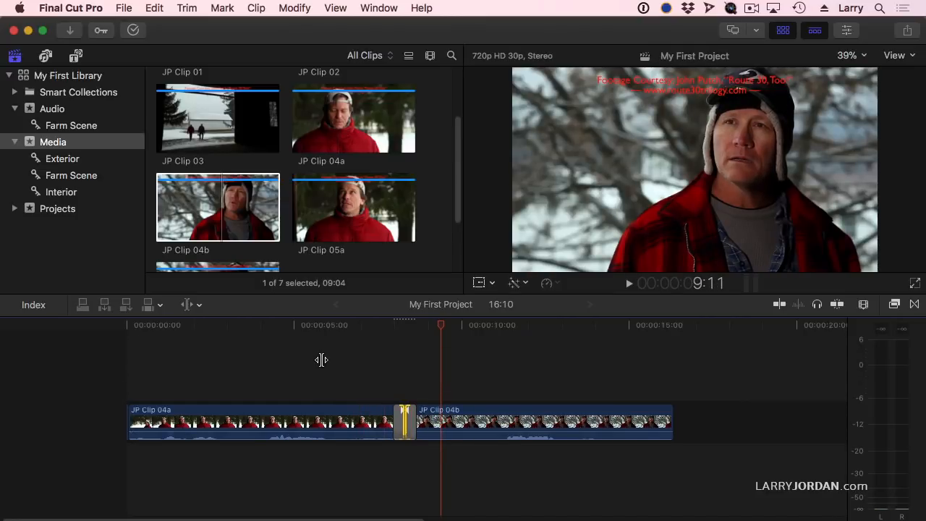
click(399, 379)
click(407, 423)
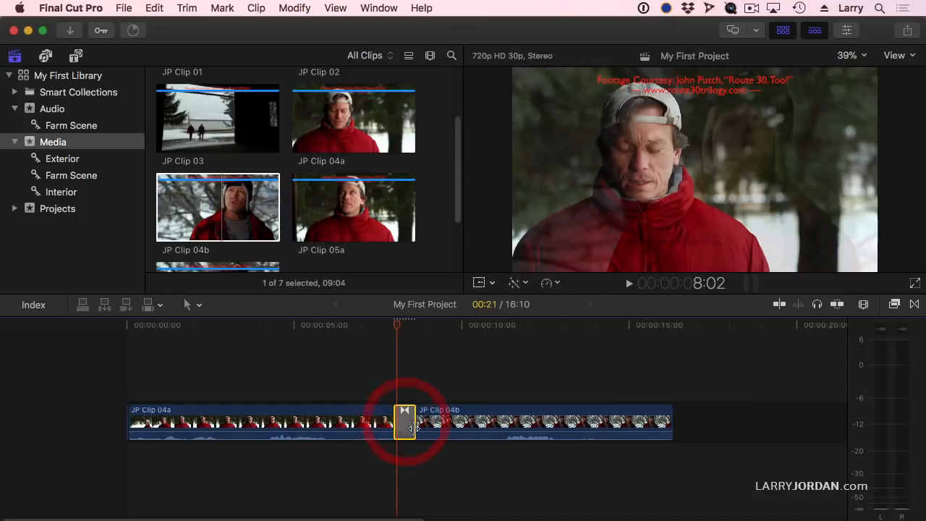
mouse_move(412, 423)
mouse_down()
mouse_move(436, 425)
mouse_move(408, 427)
mouse_move(418, 432)
mouse_move(431, 427)
mouse_move(395, 419)
mouse_move(426, 415)
mouse_up()
mouse_move(379, 414)
mouse_down()
mouse_move(400, 410)
mouse_move(391, 406)
mouse_up()
Select the transition and set its duration to 10 frames by timecode
click(410, 430)
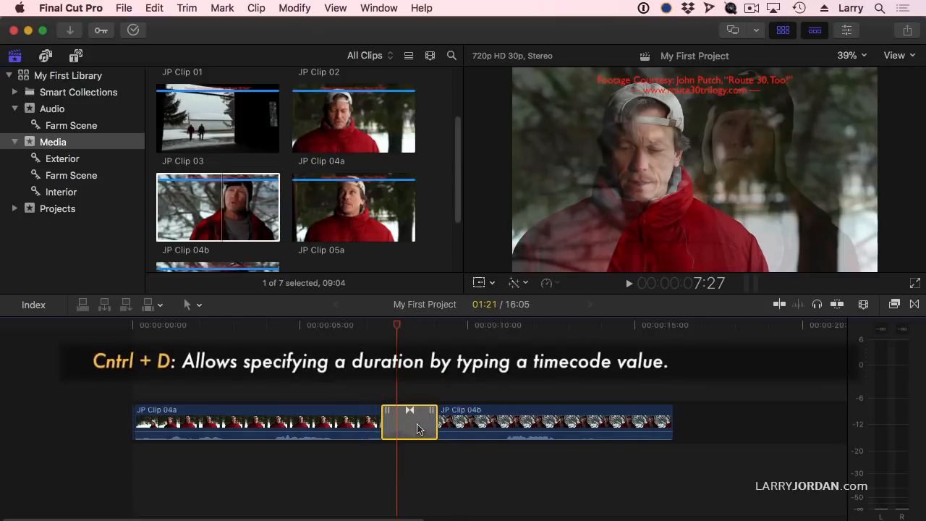
key(ctrl+d)
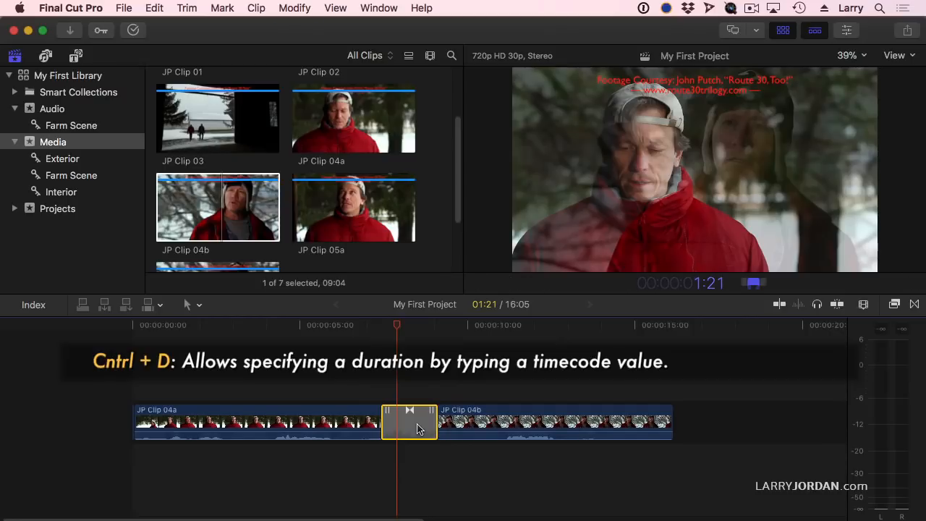
text(10)
key(Return)
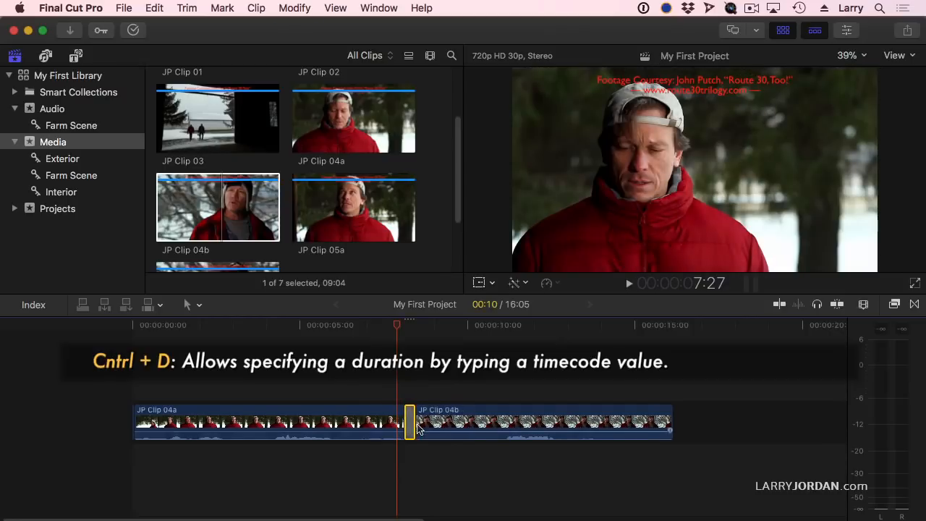
Change the transition's duration to 20 frames, followed by one second (1:00)
key(ctrl+d)
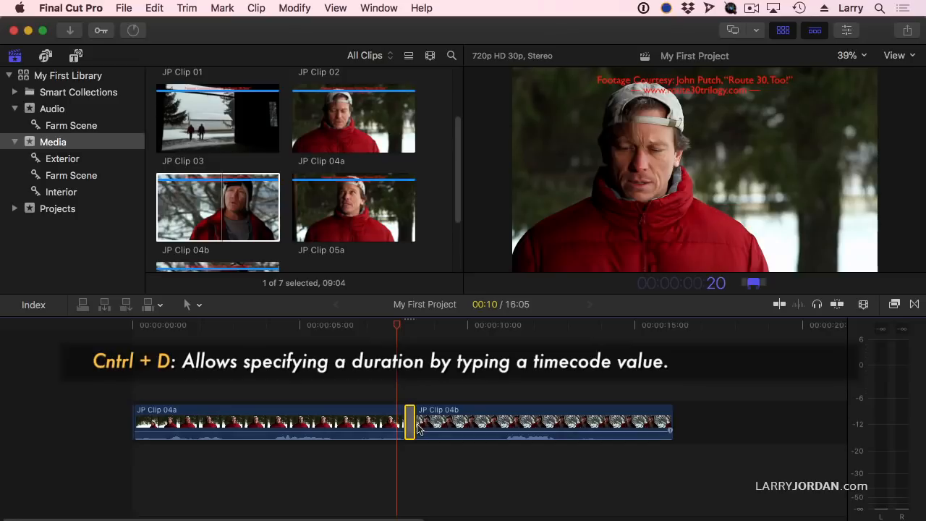
text(20)
key(Return)
key(ctrl+d)
text(100)
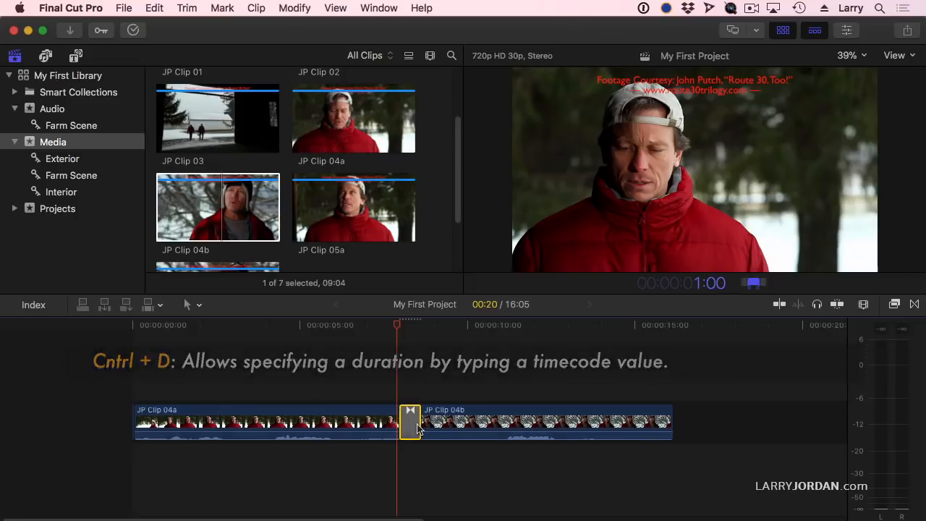
key(Return)
Set the duration of the selected transition back to 10 frames
key(ctrl+d)
text(10)
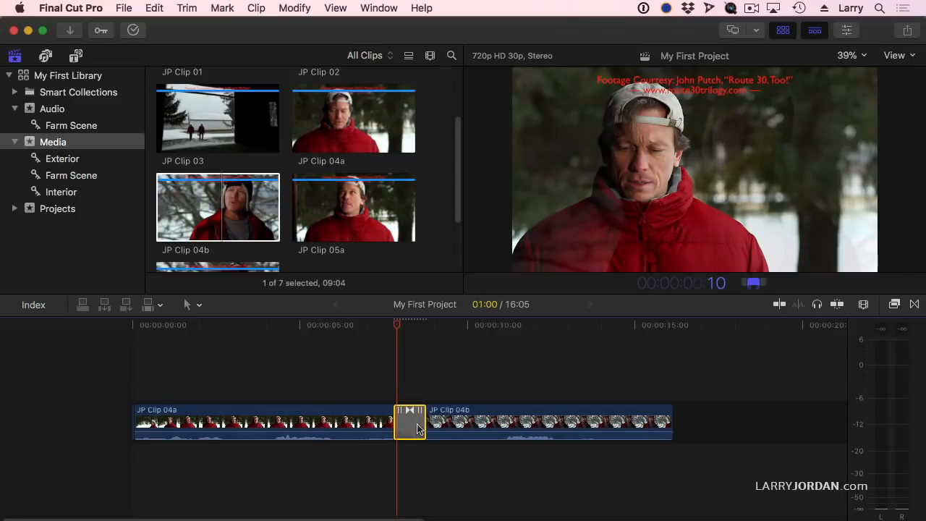
key(Return)
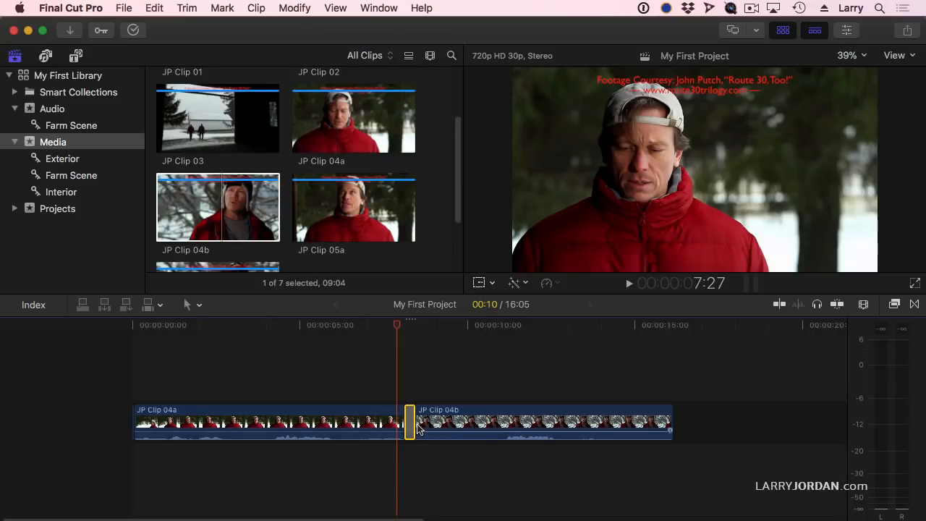